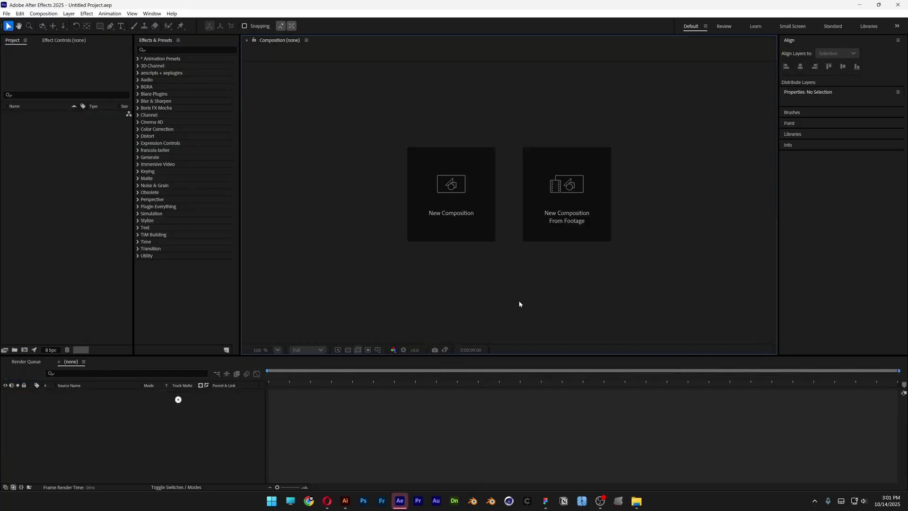
Create a composition named 'Halftone FX' with the HD 1920x1080, 29.97 fps preset
{"action": "left_click", "coordinate": [466, 207]}
{"action": "left_click", "coordinate": [448, 185]}
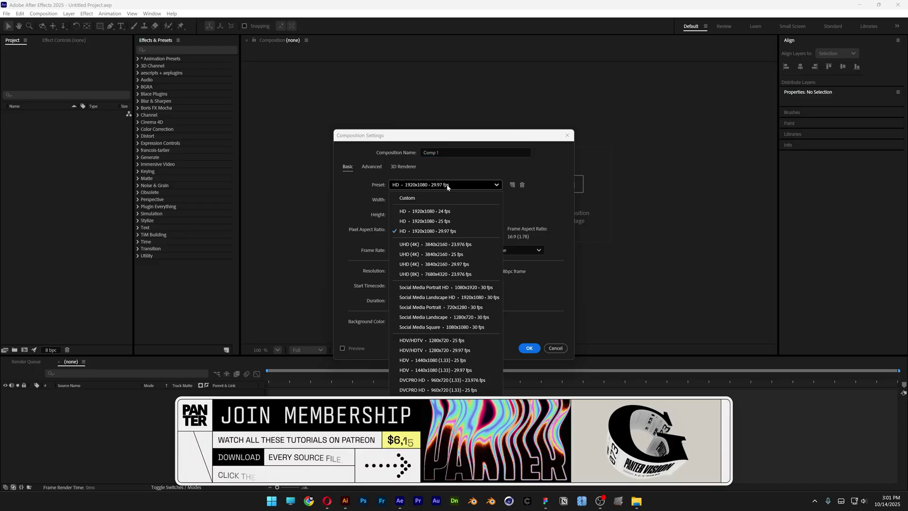
{"action": "left_click", "coordinate": [449, 230]}
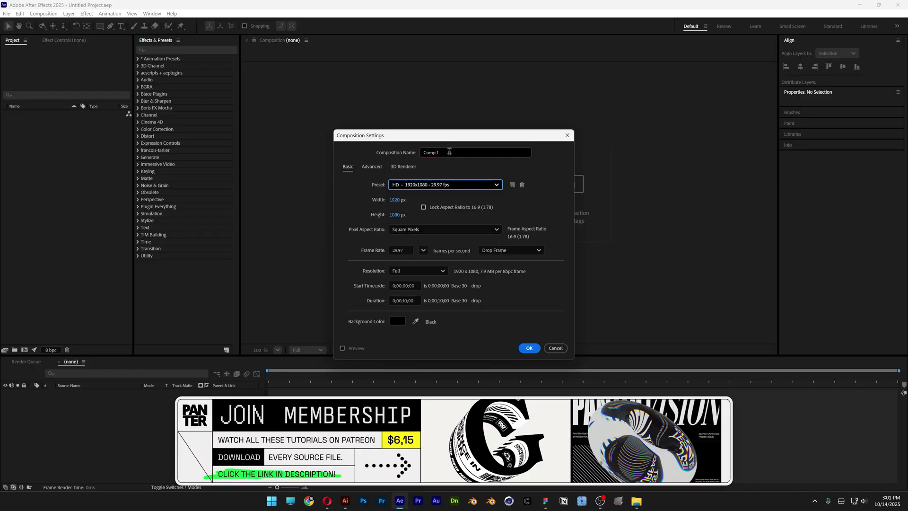
{"action": "double_click", "coordinate": [449, 151]}
{"action": "type", "text": "Halftone FX"}
{"action": "key", "text": "Return"}
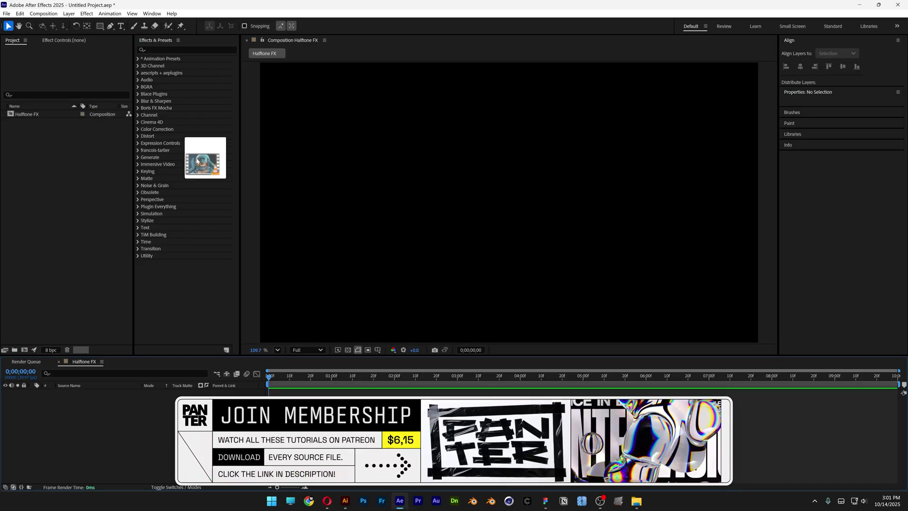
Add the astronaut footage as a layer and fit it to the comp frame (46.9% by 50%)
{"action": "left_click_drag", "start_coordinate": [197, 160], "coordinate": [118, 393]}
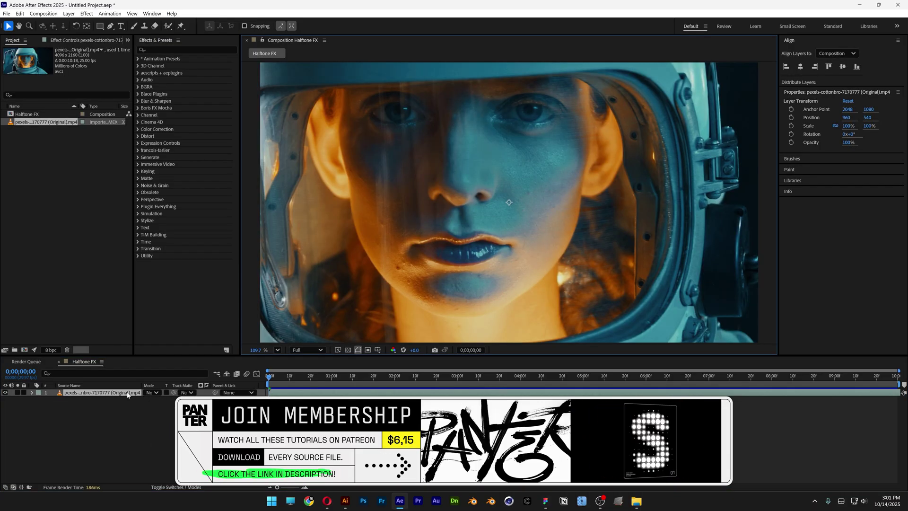
{"action": "right_click", "coordinate": [128, 394]}
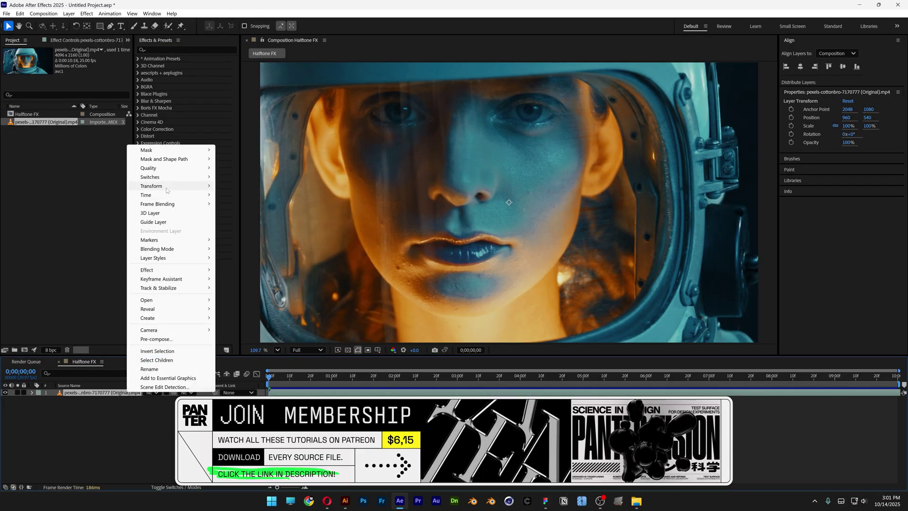
{"action": "mouse_move", "coordinate": [167, 190]}
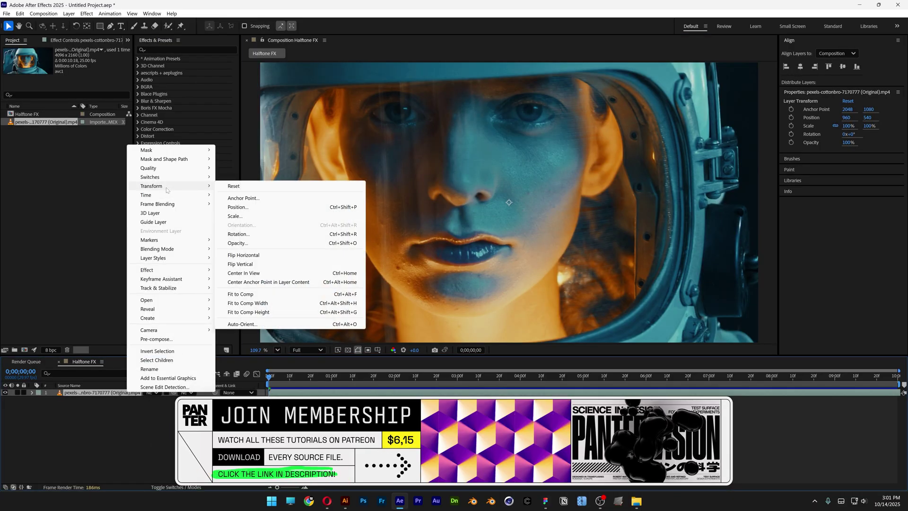
{"action": "left_click", "coordinate": [249, 294]}
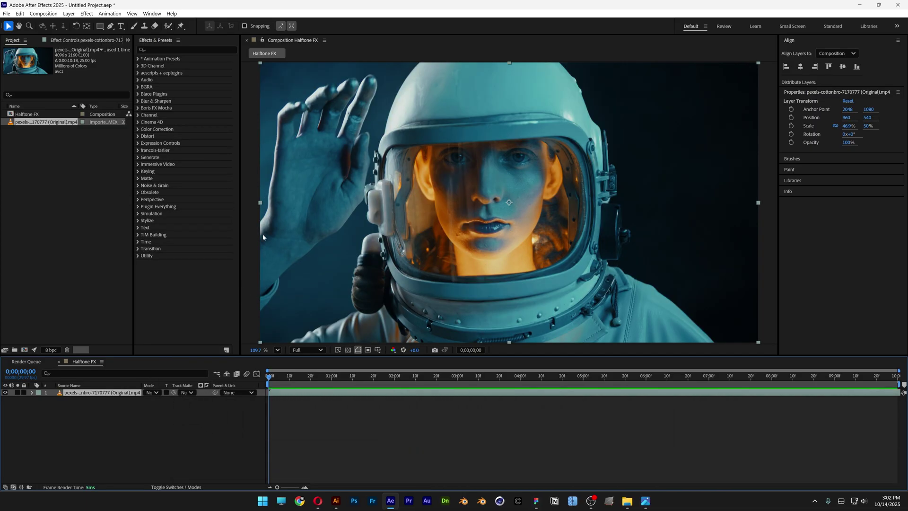
{"action": "left_click", "coordinate": [147, 426]}
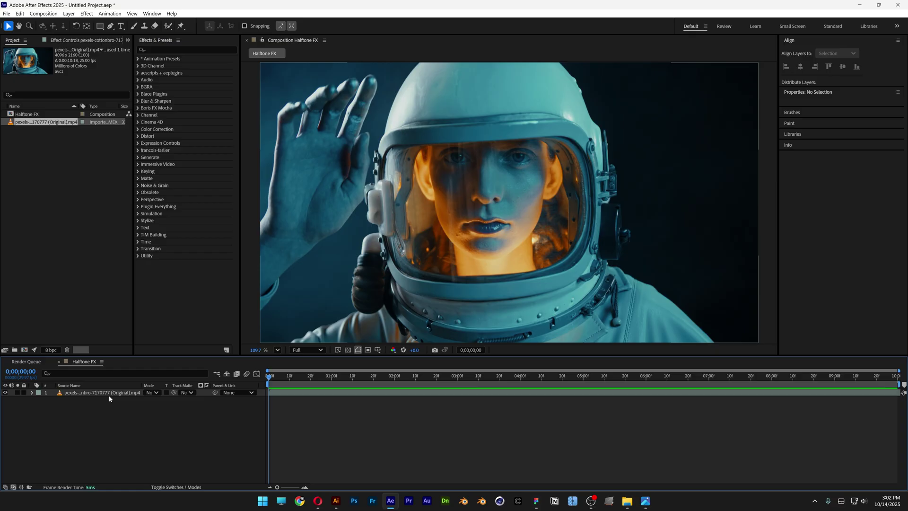
With the Pen tool at 100% view, draw a line across the frame's top edge
{"action": "left_click", "coordinate": [111, 27]}
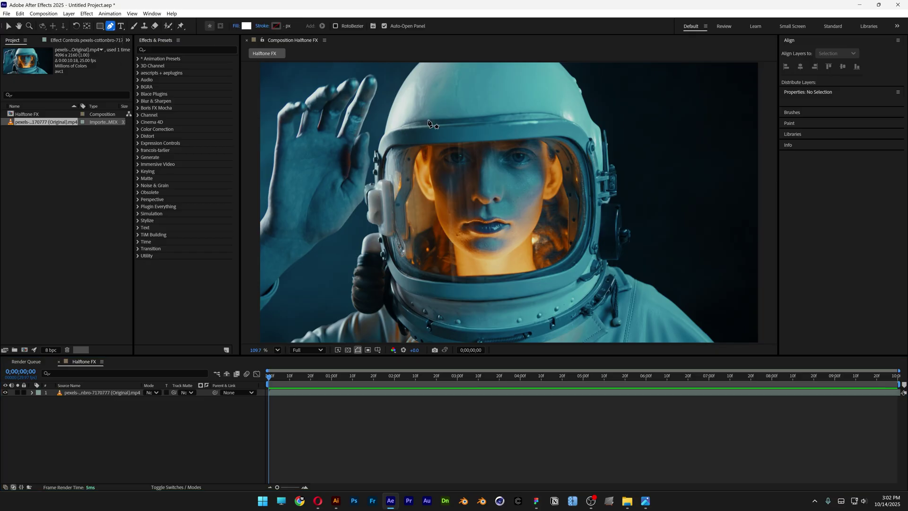
{"action": "key", "text": "/"}
{"action": "left_click", "coordinate": [273, 78]}
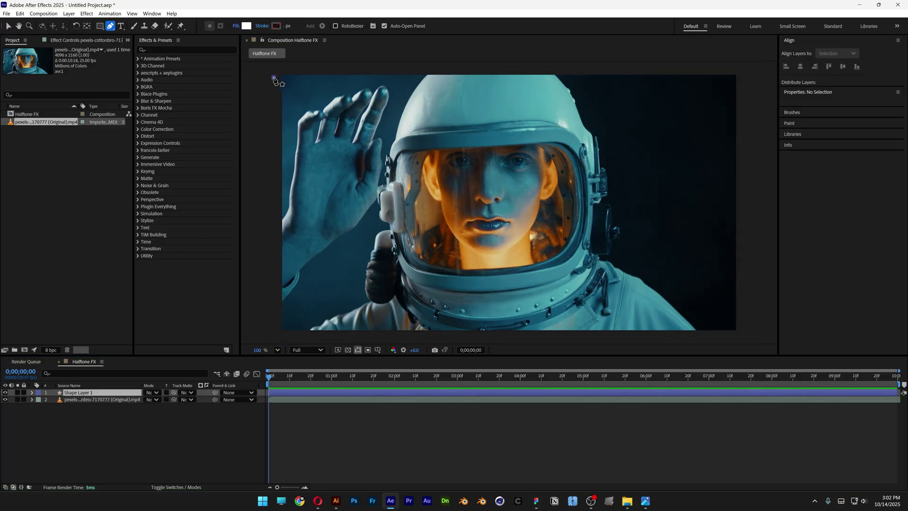
{"action": "left_click", "coordinate": [745, 77]}
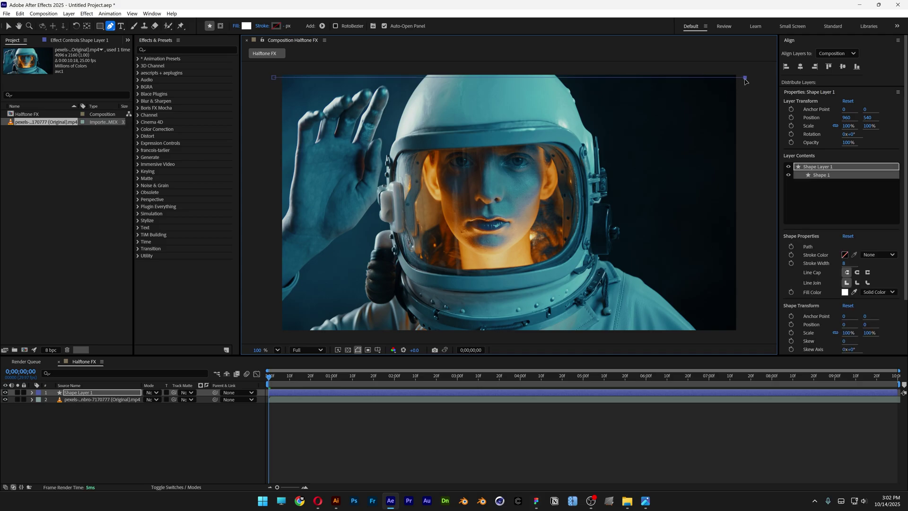
Set the line's fill to None and its stroke to Solid Color
{"action": "left_click", "coordinate": [236, 27]}
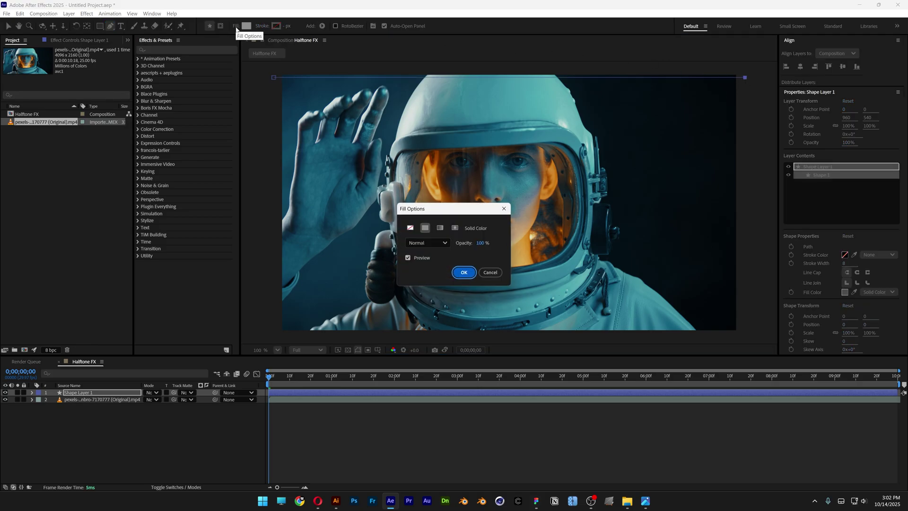
{"action": "left_click", "coordinate": [410, 228]}
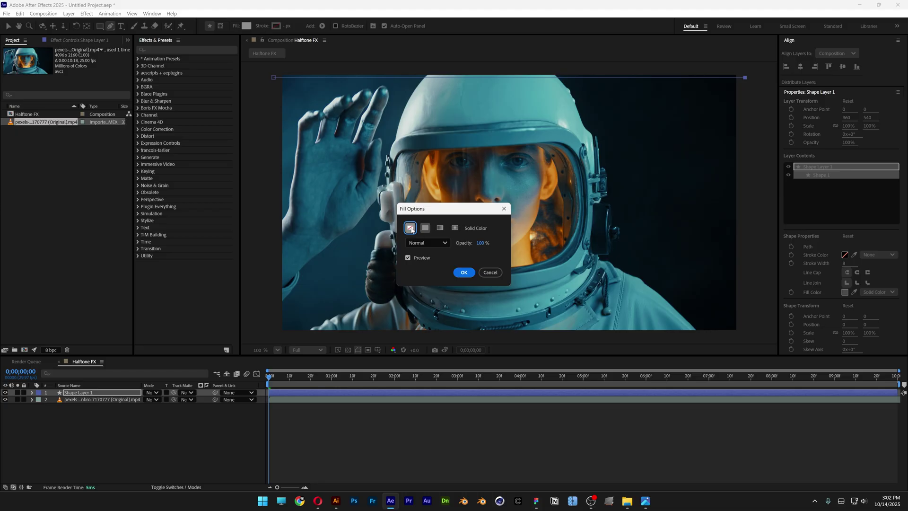
{"action": "left_click", "coordinate": [465, 273]}
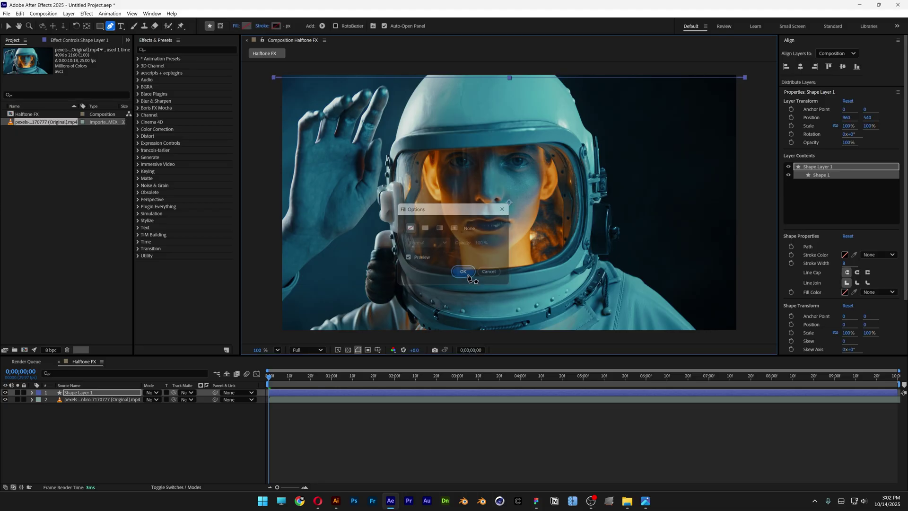
{"action": "left_click", "coordinate": [264, 28]}
{"action": "left_click", "coordinate": [425, 229]}
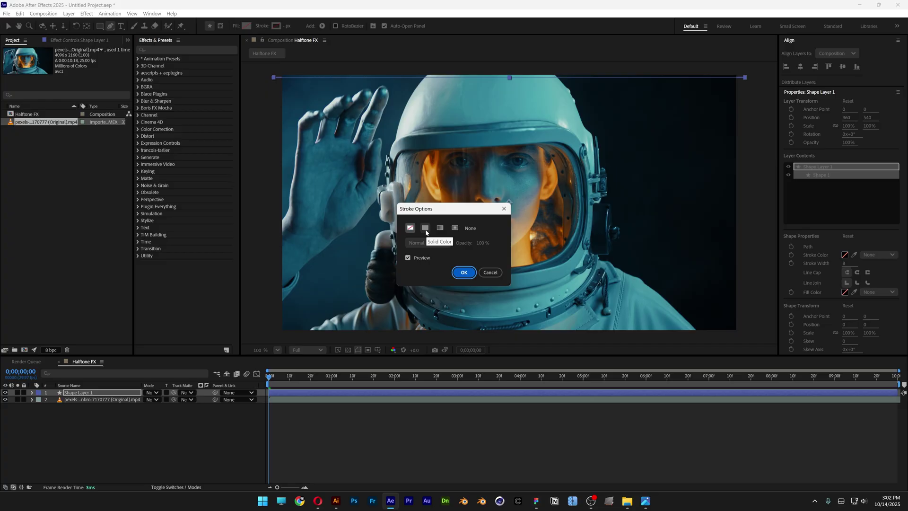
{"action": "left_click", "coordinate": [464, 273]}
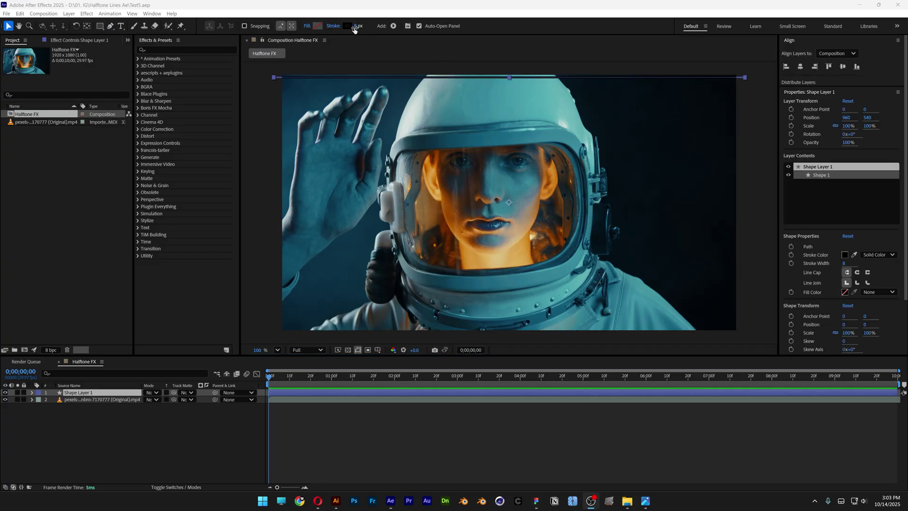
Set the line's stroke width to 12 px and keep its colour black (000000)
{"action": "left_click", "coordinate": [354, 27]}
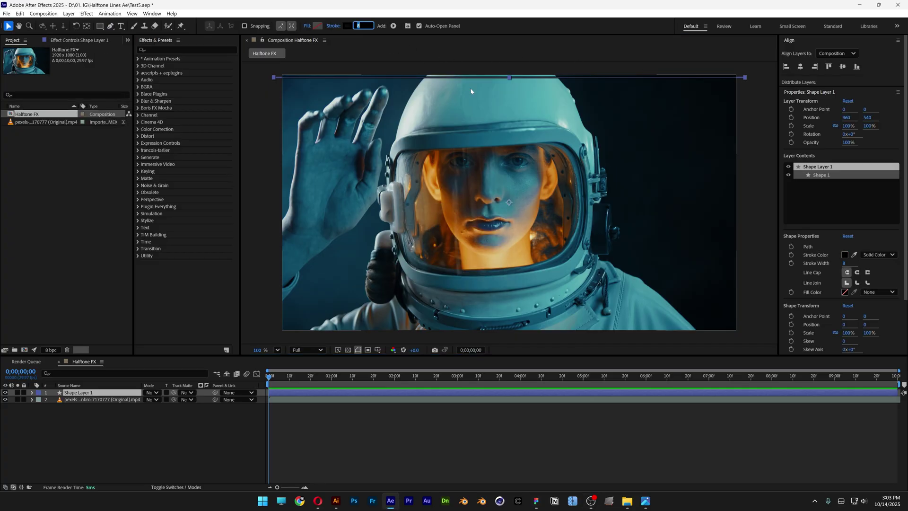
{"action": "type", "text": "12"}
{"action": "key", "text": "Return"}
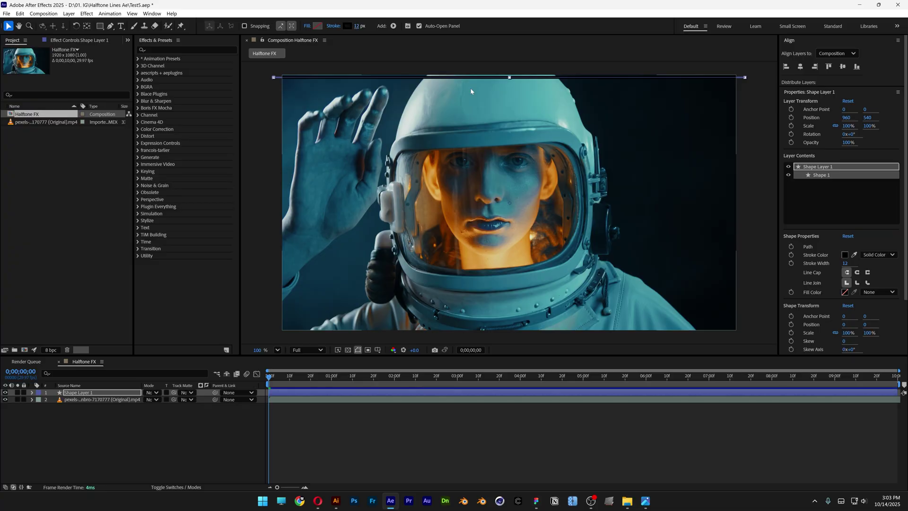
{"action": "left_click", "coordinate": [349, 26]}
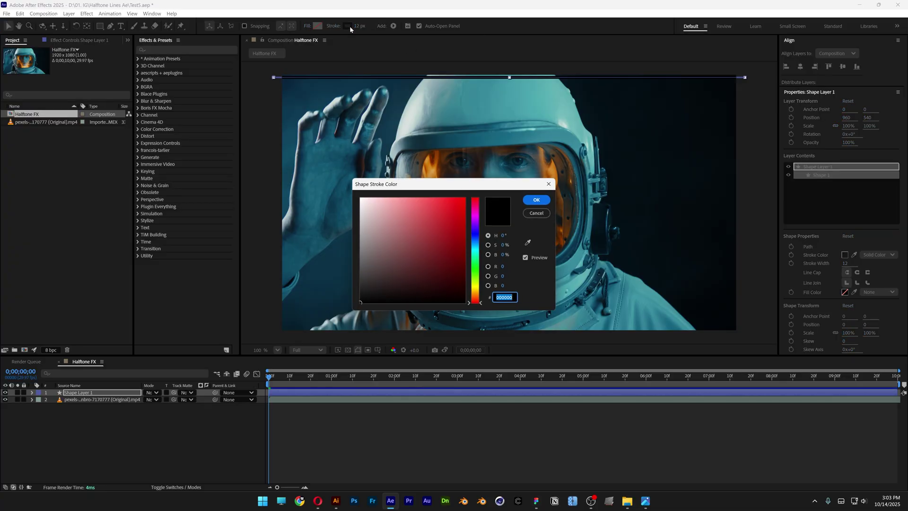
{"action": "left_click", "coordinate": [535, 200]}
Apply Gaussian Blur to Shape Layer 1 with Blurriness 16
{"action": "left_click", "coordinate": [187, 50]}
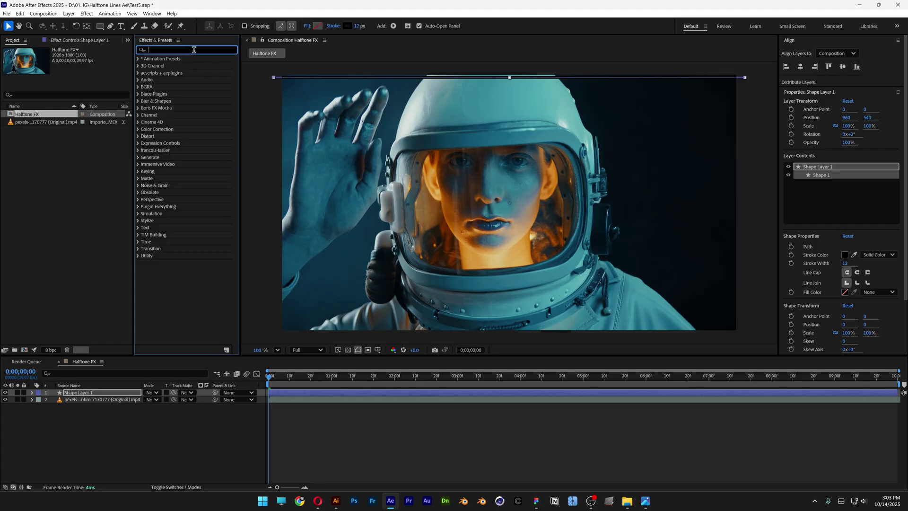
{"action": "type", "text": "gaussian blur"}
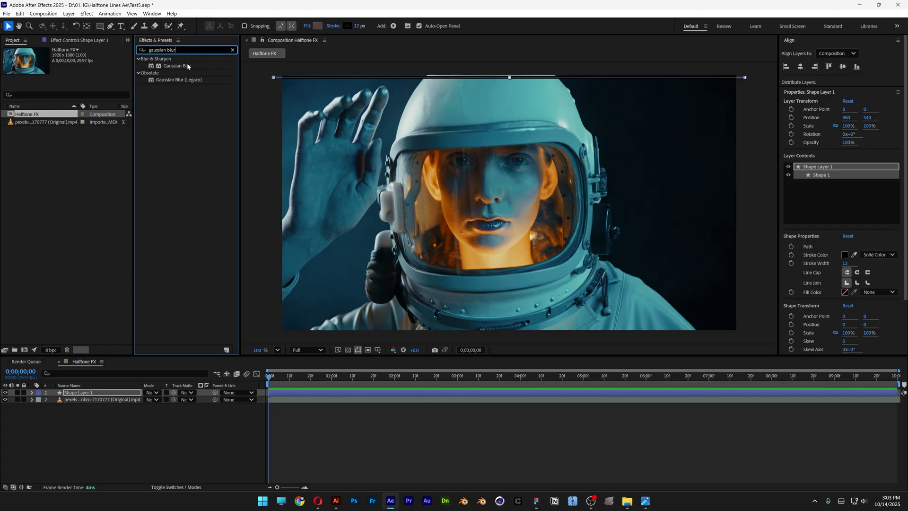
{"action": "left_click_drag", "start_coordinate": [187, 66], "coordinate": [112, 393]}
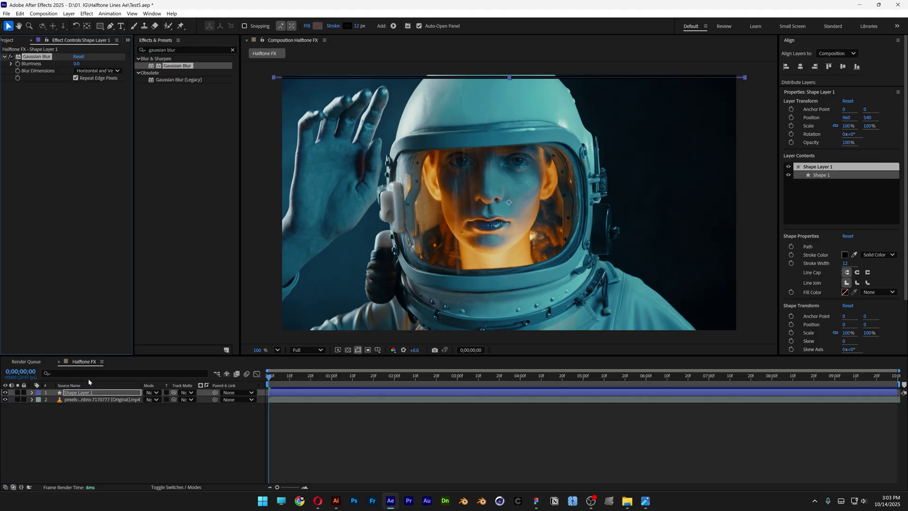
{"action": "left_click", "coordinate": [77, 65]}
{"action": "key", "text": "Return"}
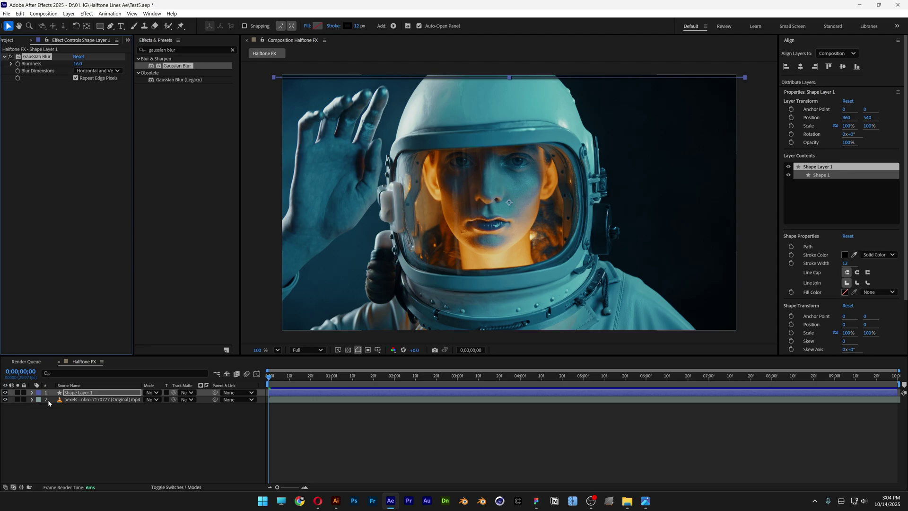
Add Repeater 1 to Shape Layer 1's contents and set Copies to 80
{"action": "left_click", "coordinate": [32, 392]}
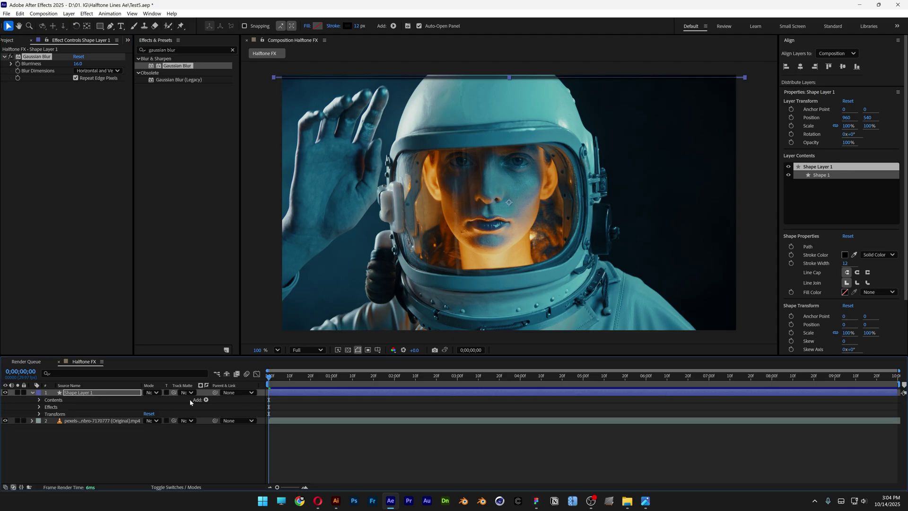
{"action": "left_click", "coordinate": [206, 400]}
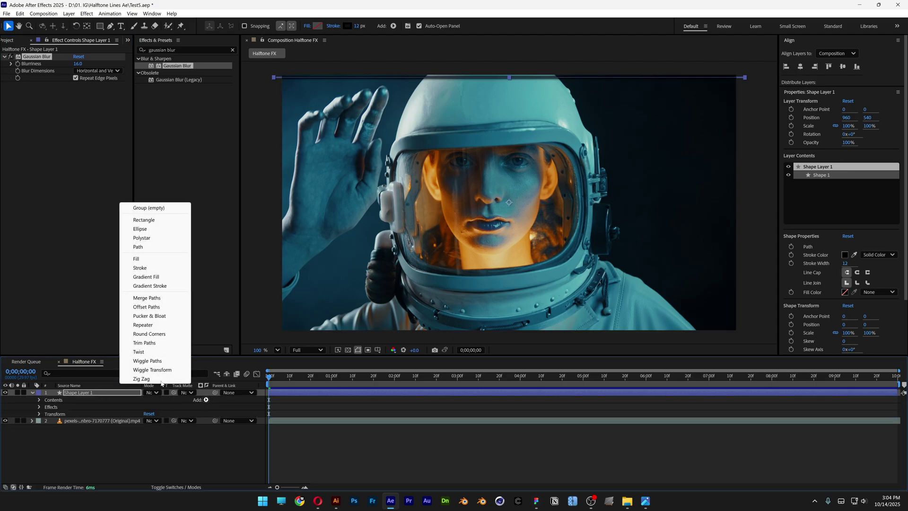
{"action": "left_click", "coordinate": [160, 327]}
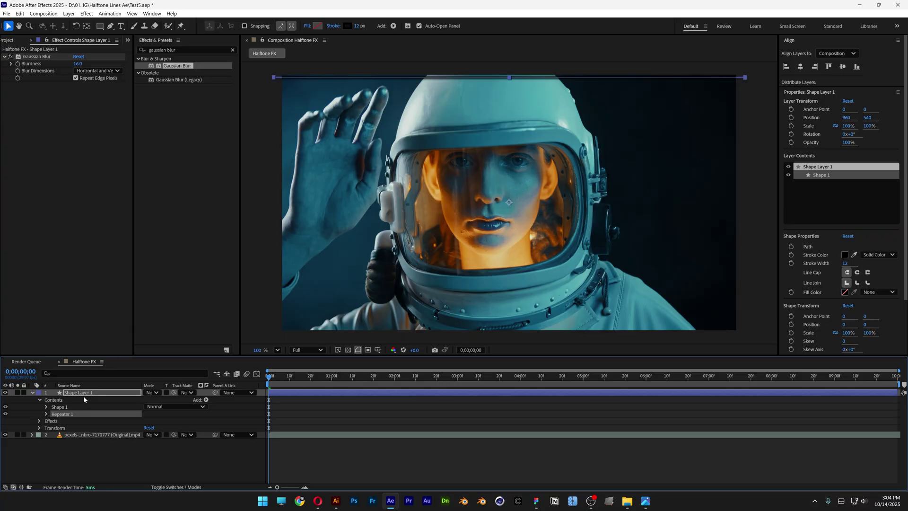
{"action": "left_click", "coordinate": [46, 414]}
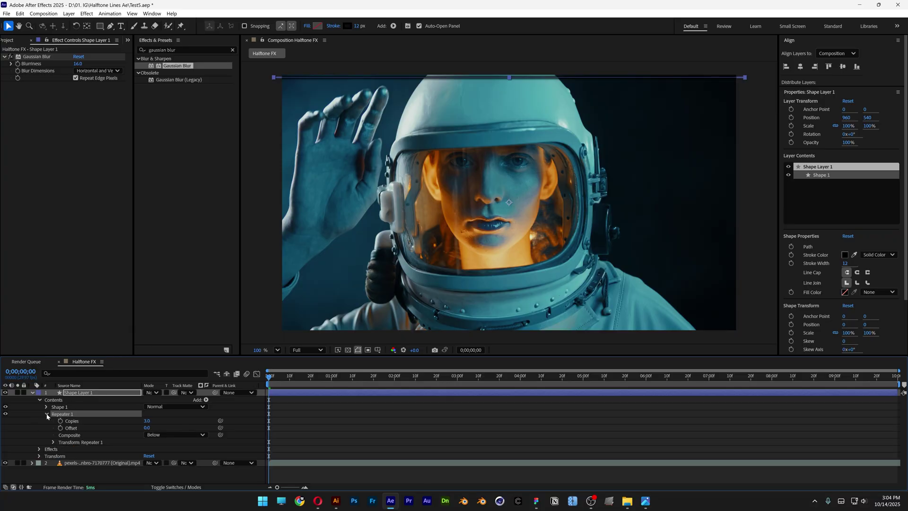
{"action": "left_click", "coordinate": [146, 421]}
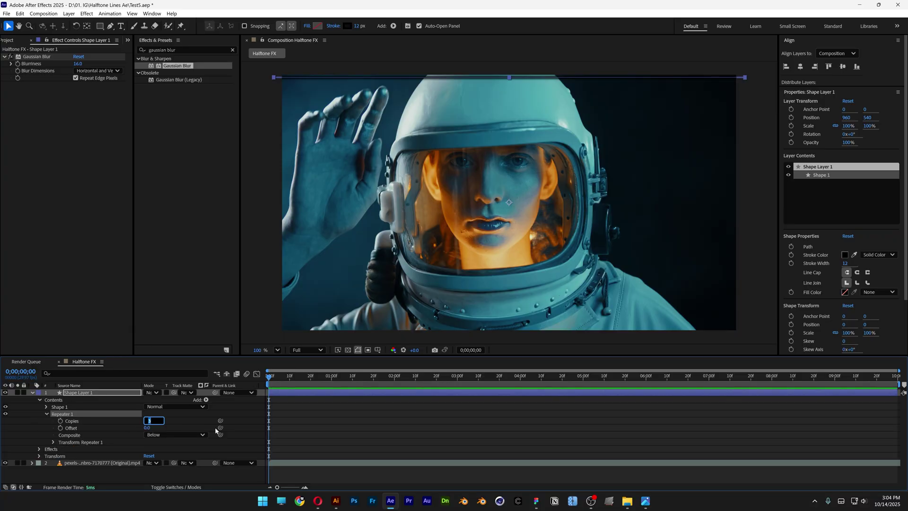
{"action": "type", "text": "80"}
{"action": "key", "text": "Return"}
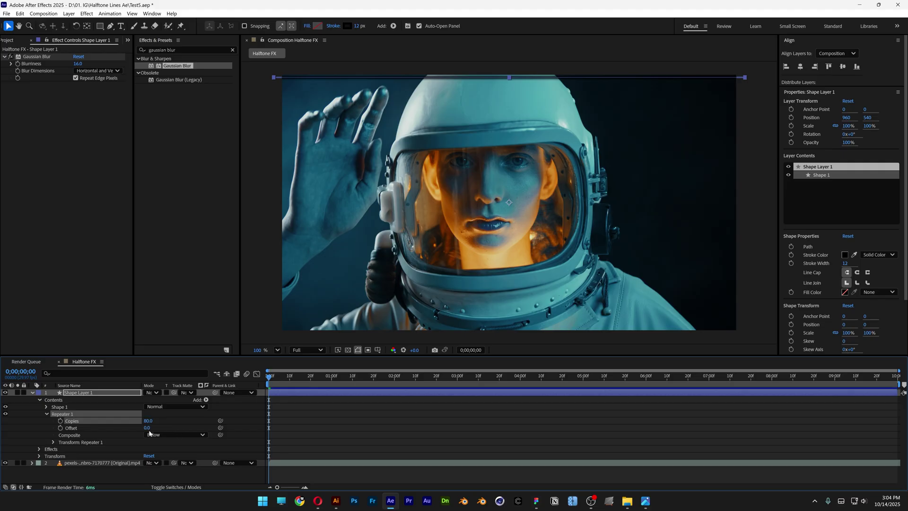
Set Repeater 1's transform Position to 0,18 so the copies stack as horizontal stripes
{"action": "left_click", "coordinate": [78, 442]}
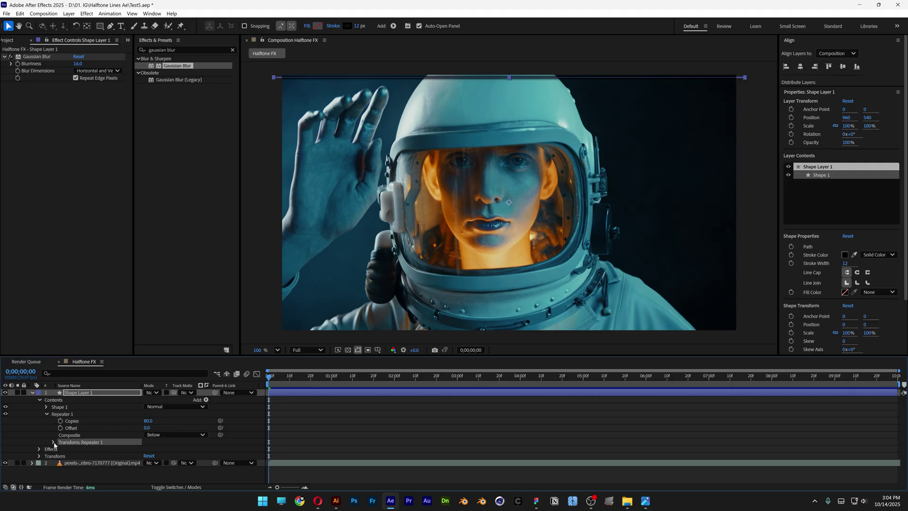
{"action": "left_click", "coordinate": [53, 441]}
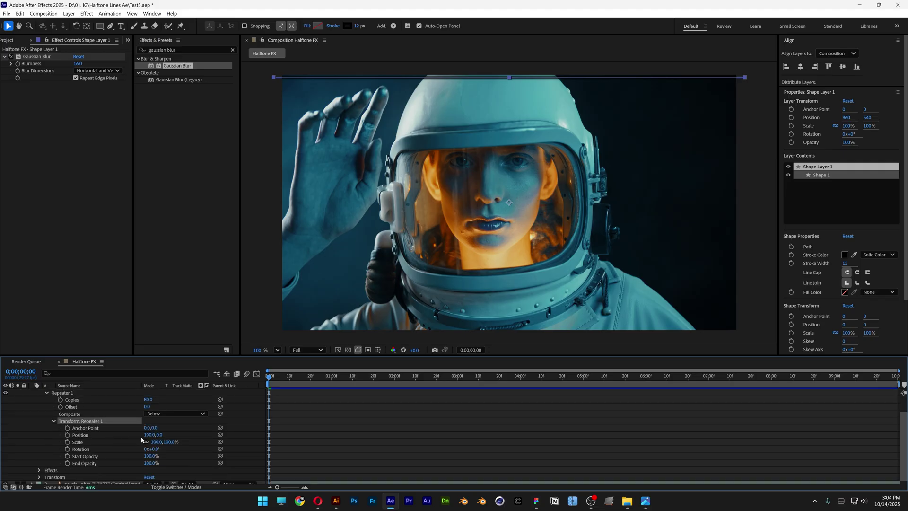
{"action": "left_click_drag", "start_coordinate": [147, 438], "coordinate": [122, 444]}
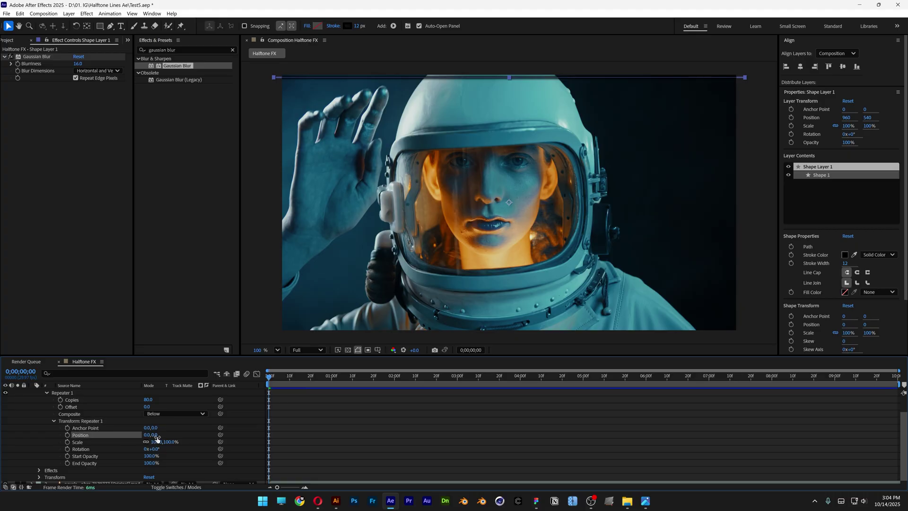
{"action": "left_click_drag", "start_coordinate": [156, 435], "coordinate": [173, 434]}
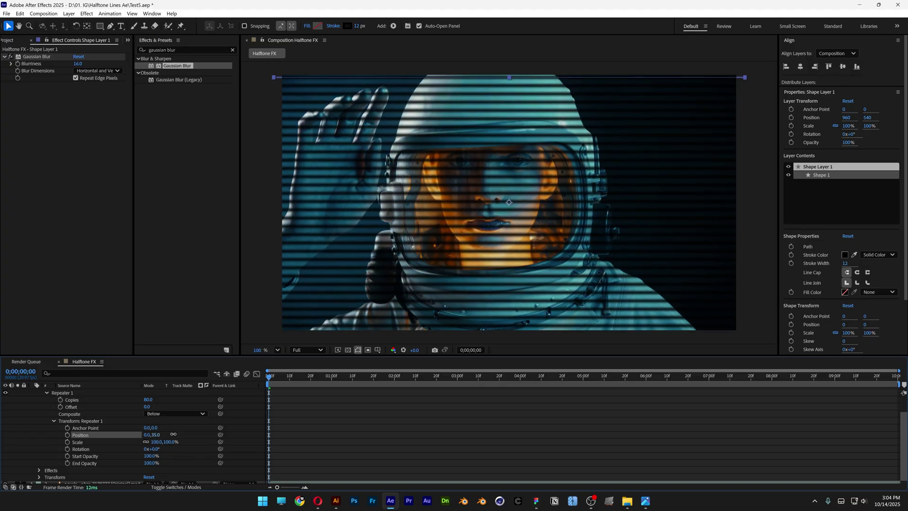
{"action": "left_click", "coordinate": [154, 434]}
{"action": "type", "text": "18"}
{"action": "key", "text": "Return"}
{"action": "scroll", "coordinate": [51, 404], "scroll_direction": "up", "scroll_amount": 2}
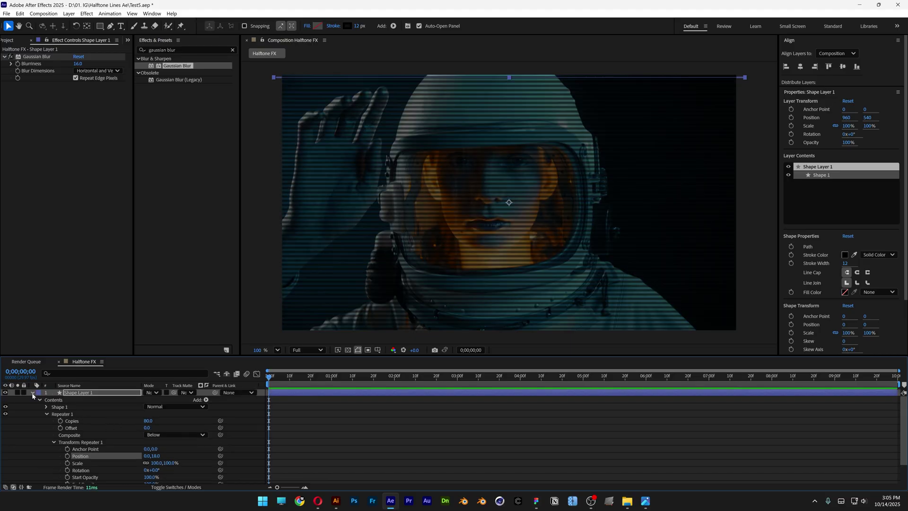
{"action": "left_click", "coordinate": [32, 392]}
Add a new adjustment layer and rename it FX
{"action": "right_click", "coordinate": [113, 436]}
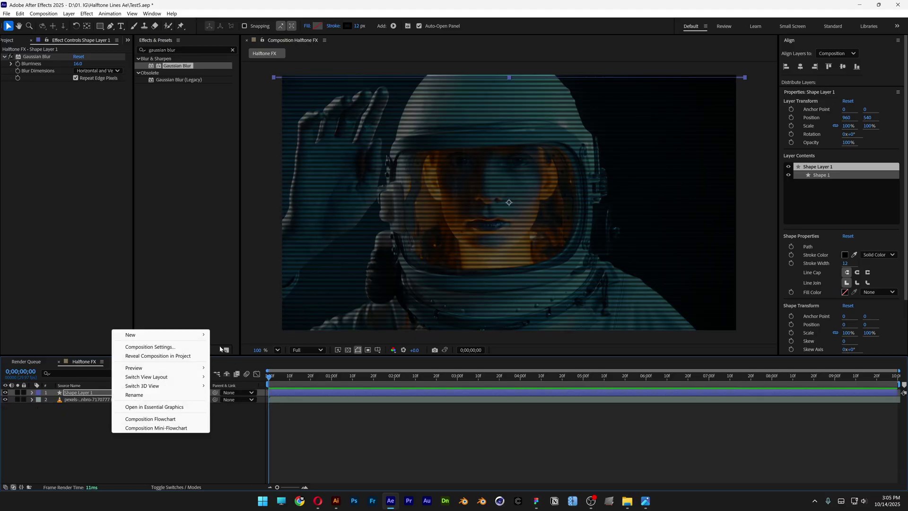
{"action": "mouse_move", "coordinate": [198, 334]}
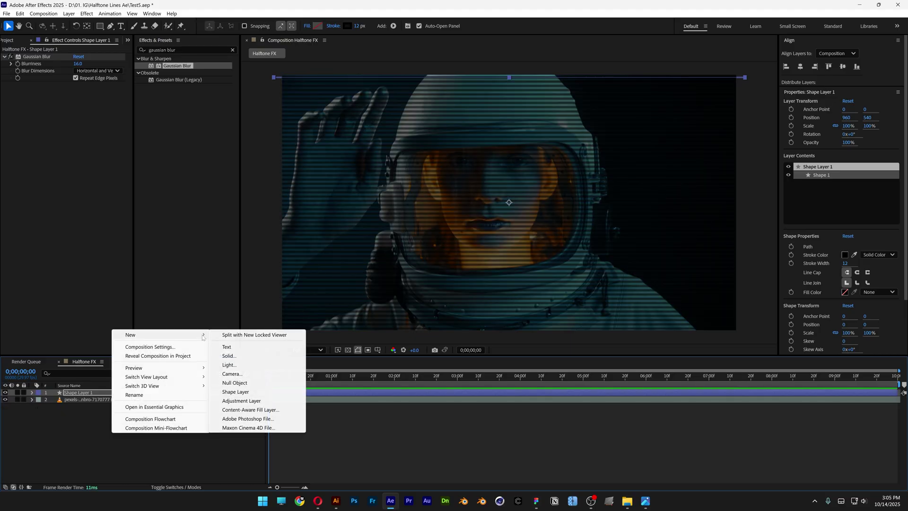
{"action": "left_click", "coordinate": [280, 403]}
{"action": "right_click", "coordinate": [103, 392]}
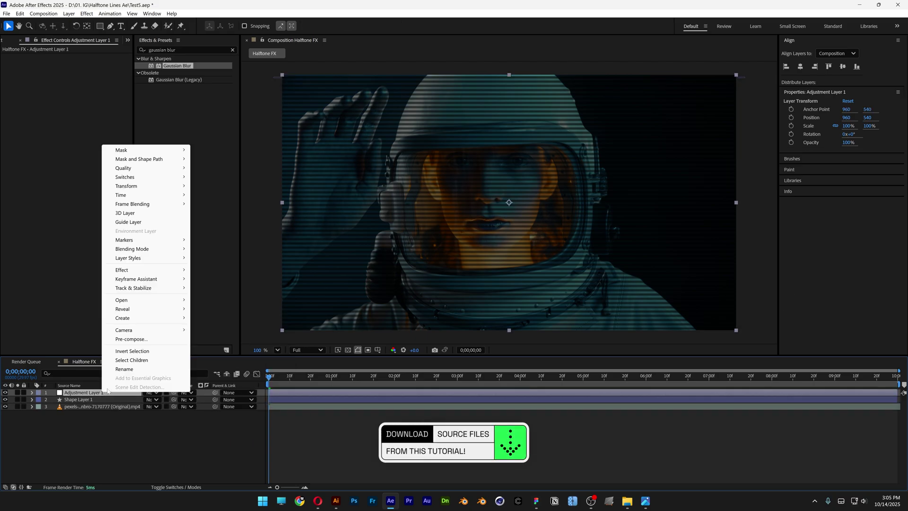
{"action": "left_click", "coordinate": [124, 368]}
{"action": "type", "text": "FX"}
{"action": "key", "text": "Return"}
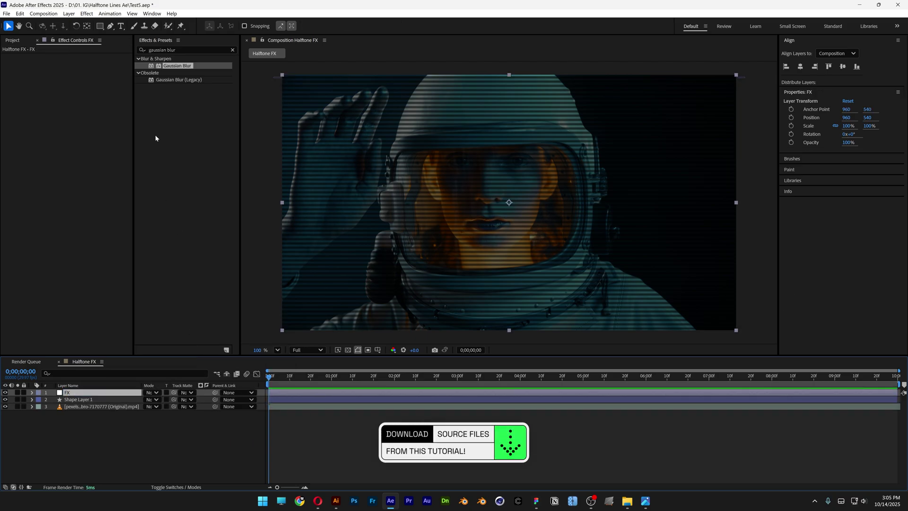
Apply CC Threshold to the FX layer with Threshold set to 32
{"action": "left_click", "coordinate": [189, 50]}
{"action": "type", "text": "thre"}
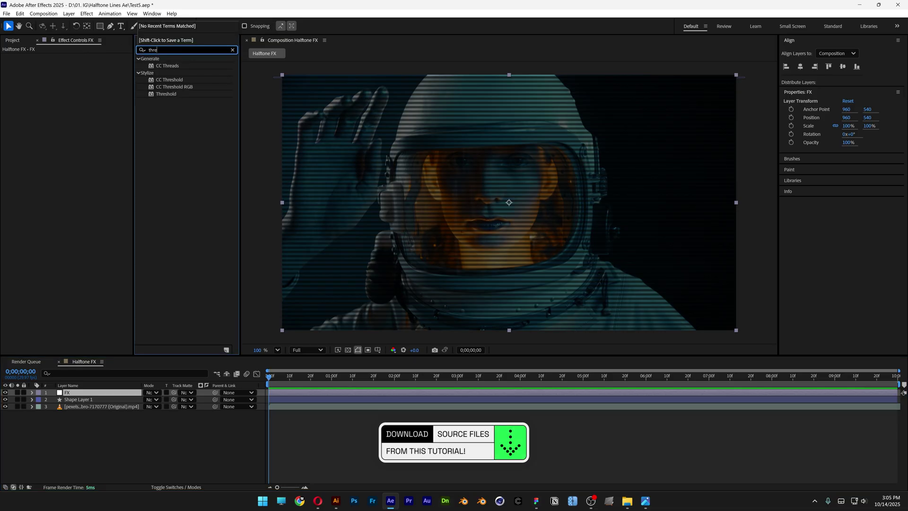
{"action": "type", "text": "shold"}
{"action": "left_click_drag", "start_coordinate": [166, 66], "coordinate": [104, 392]}
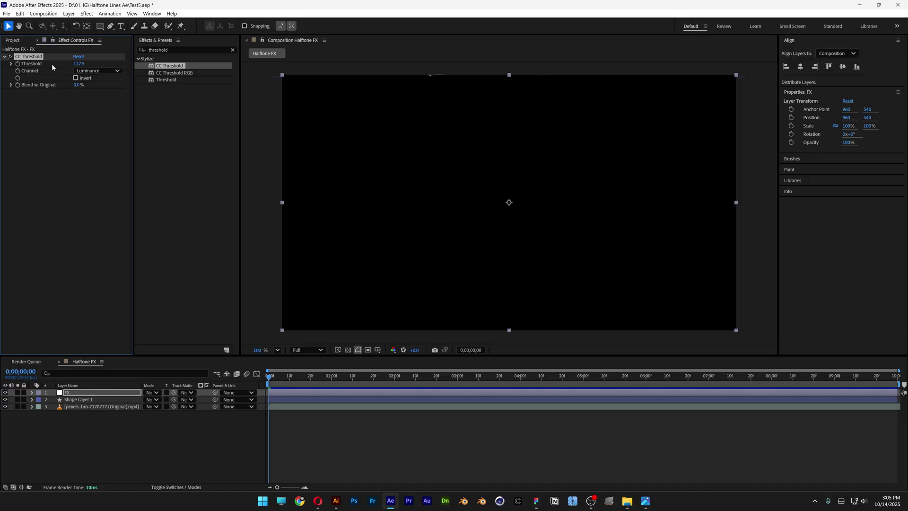
{"action": "left_click_drag", "start_coordinate": [76, 64], "coordinate": [61, 64]}
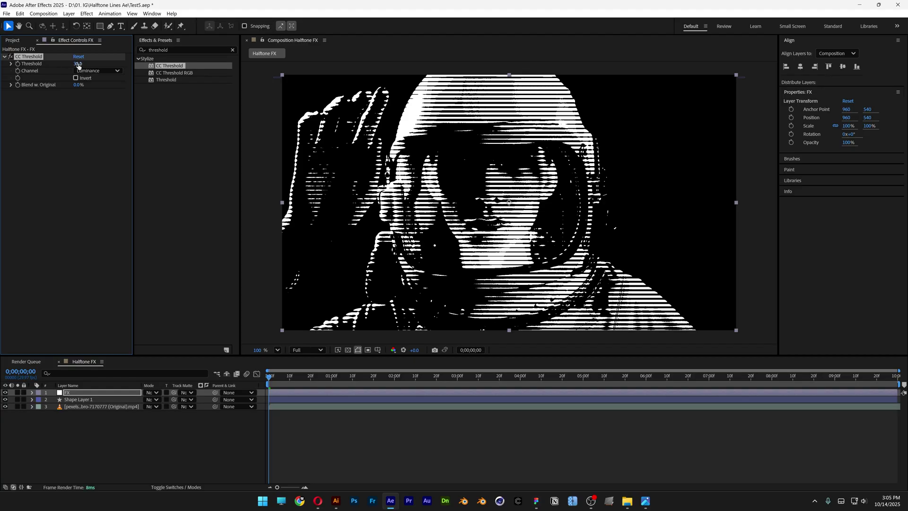
{"action": "left_click", "coordinate": [77, 64]}
{"action": "type", "text": "32"}
{"action": "key", "text": "Return"}
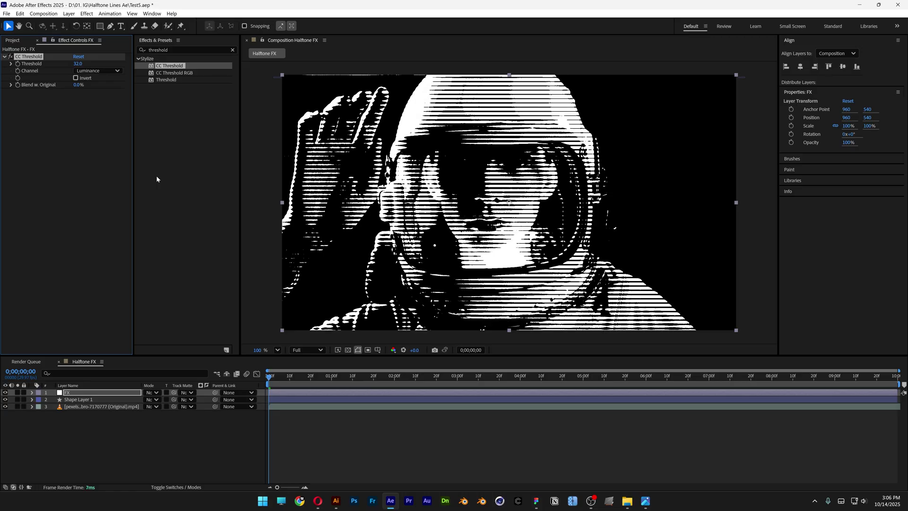
Add Gaussian Blur to the FX adjustment layer with Blurriness 8
{"action": "scroll", "coordinate": [508, 202], "scroll_direction": "up", "scroll_amount": 5}
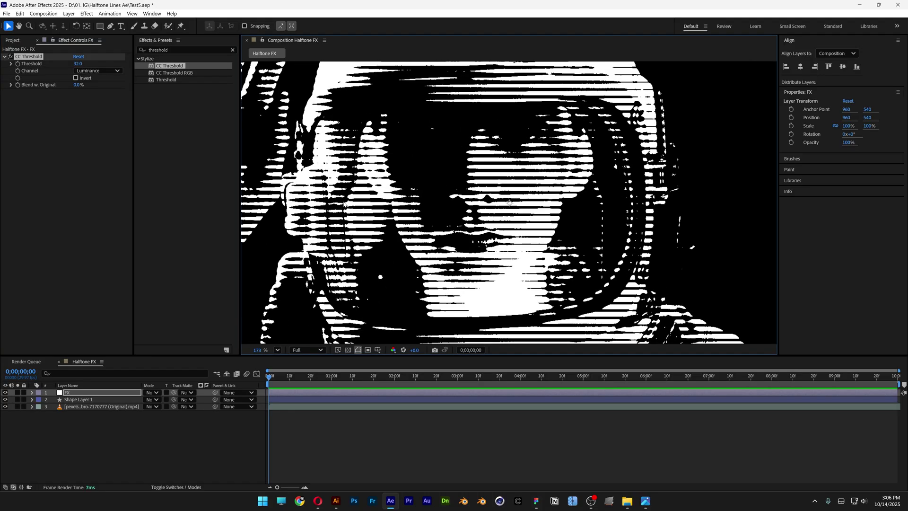
{"action": "scroll", "coordinate": [508, 202], "scroll_direction": "up", "scroll_amount": 2}
{"action": "scroll", "coordinate": [509, 202], "scroll_direction": "up", "scroll_amount": 3}
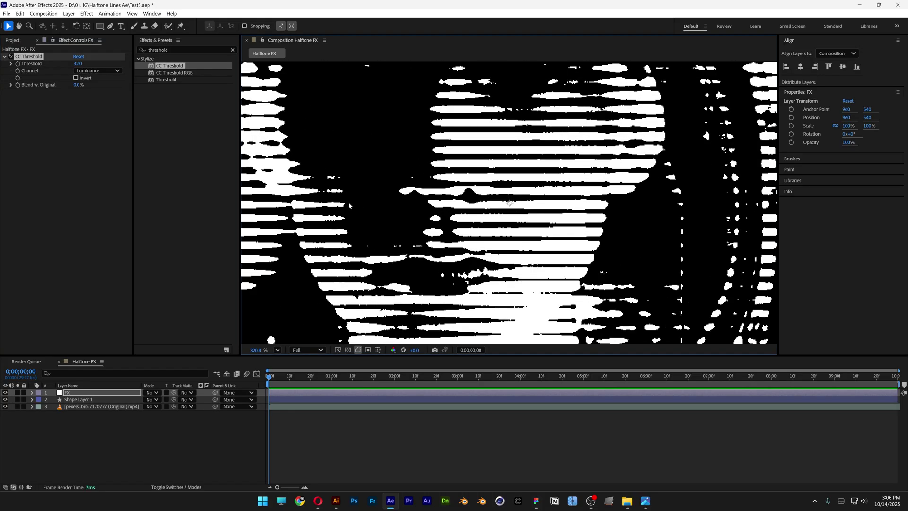
{"action": "double_click", "coordinate": [186, 50]}
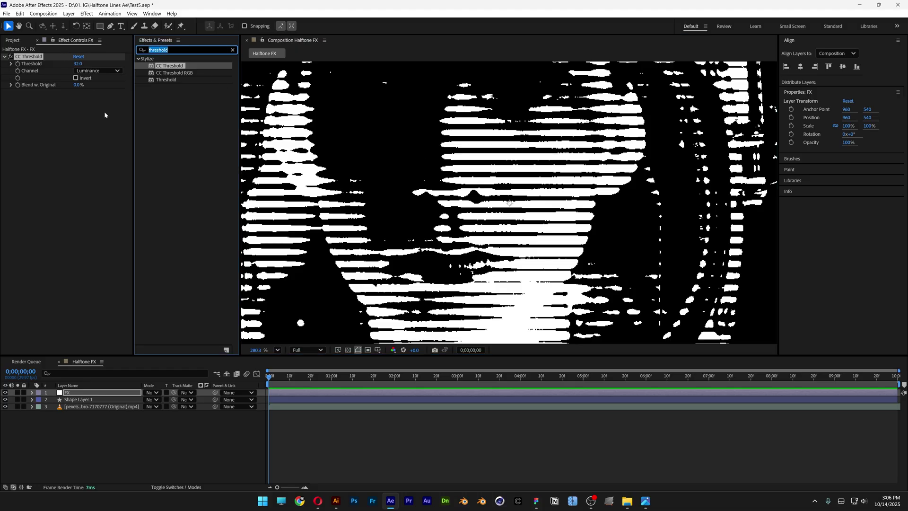
{"action": "type", "text": "gau"}
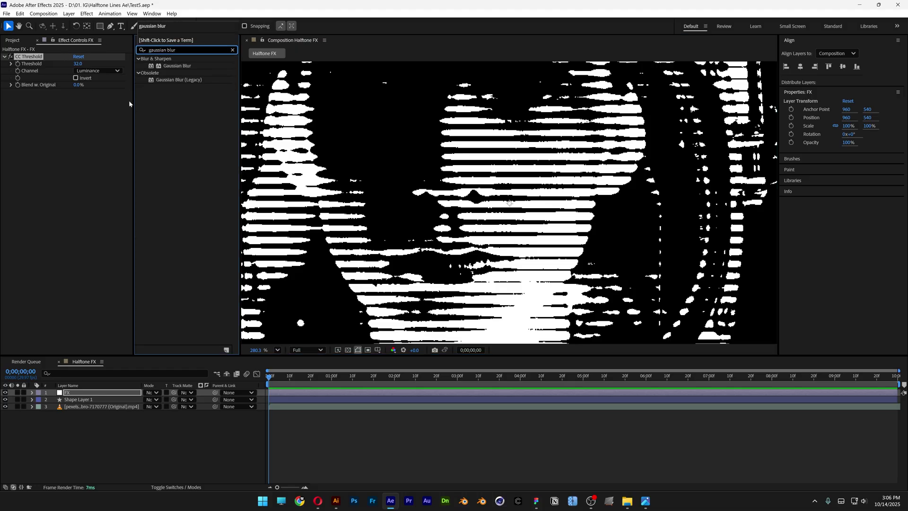
{"action": "type", "text": "ssian blur"}
{"action": "double_click", "coordinate": [168, 66]}
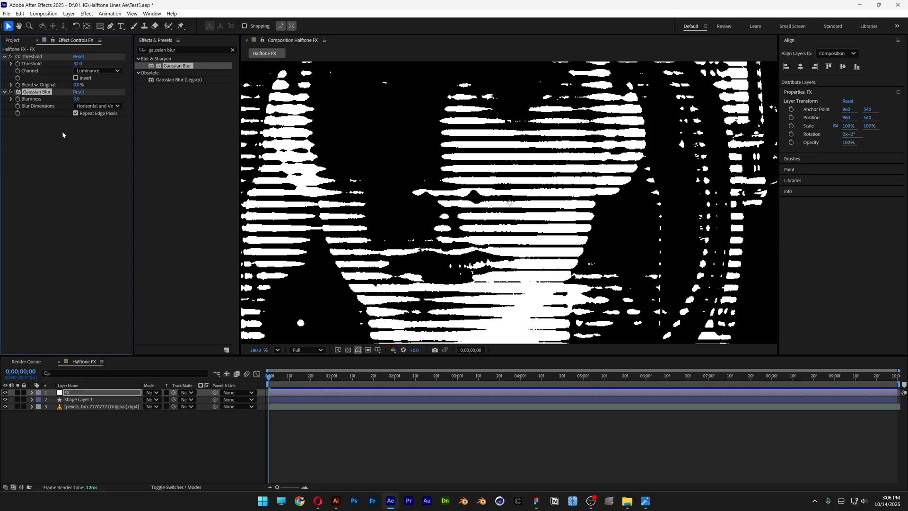
{"action": "left_click", "coordinate": [77, 99]}
{"action": "type", "text": "8"}
{"action": "key", "text": "Return"}
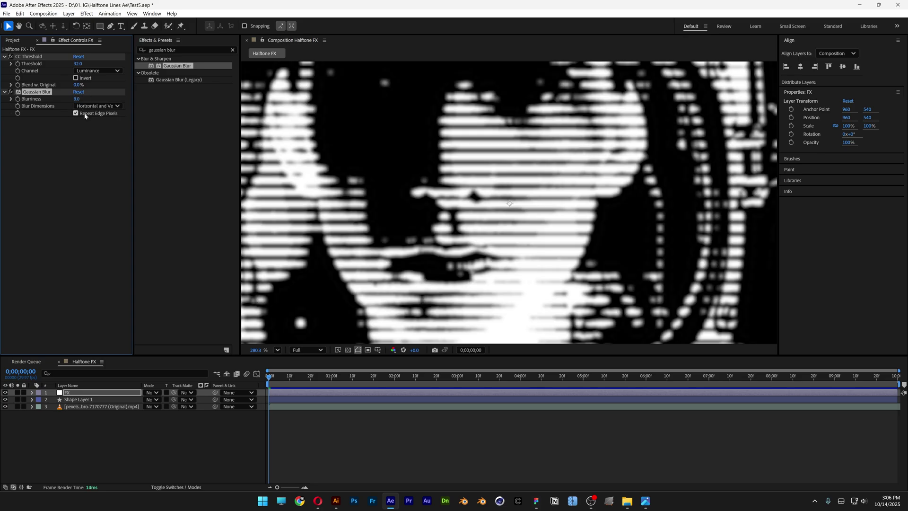
Apply Curves to the FX layer and bend it into a steep S-curve for hard contrast
{"action": "left_click", "coordinate": [161, 50]}
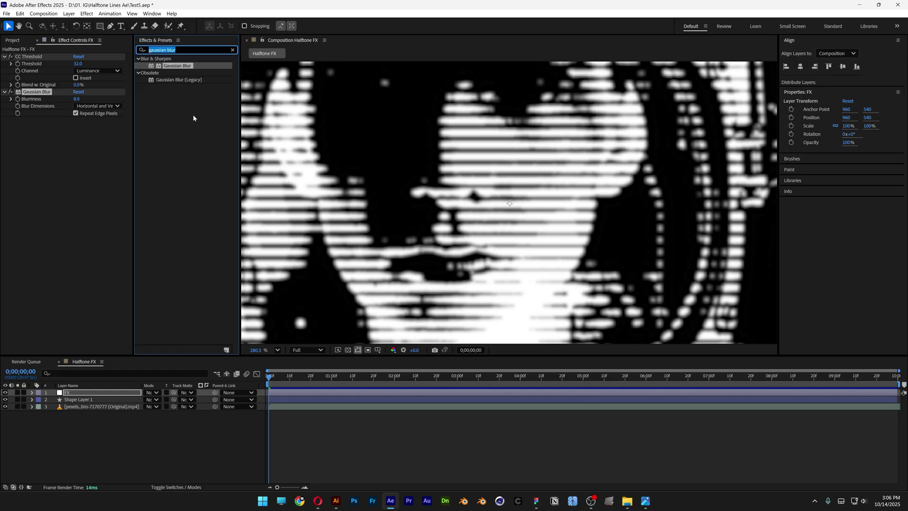
{"action": "type", "text": "curves"}
{"action": "double_click", "coordinate": [170, 87]}
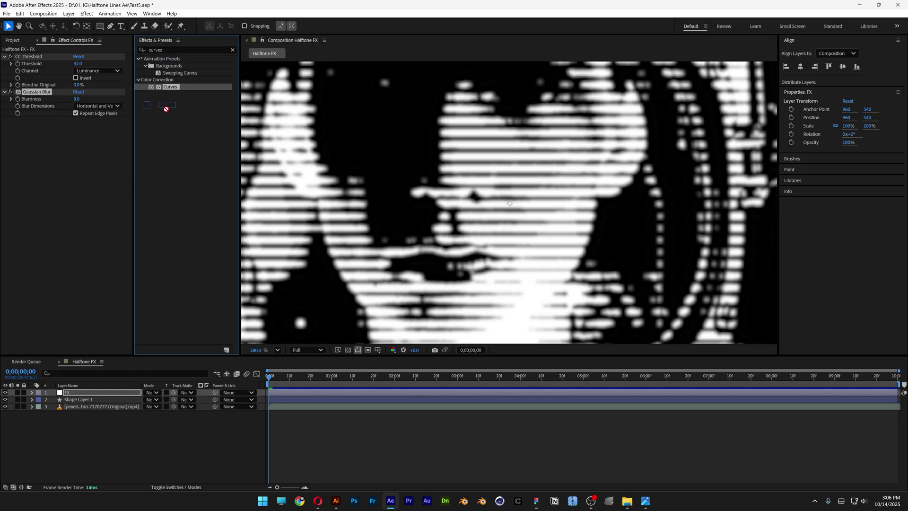
{"action": "left_click_drag", "start_coordinate": [84, 190], "coordinate": [76, 170]}
{"action": "left_click_drag", "start_coordinate": [47, 210], "coordinate": [63, 224]}
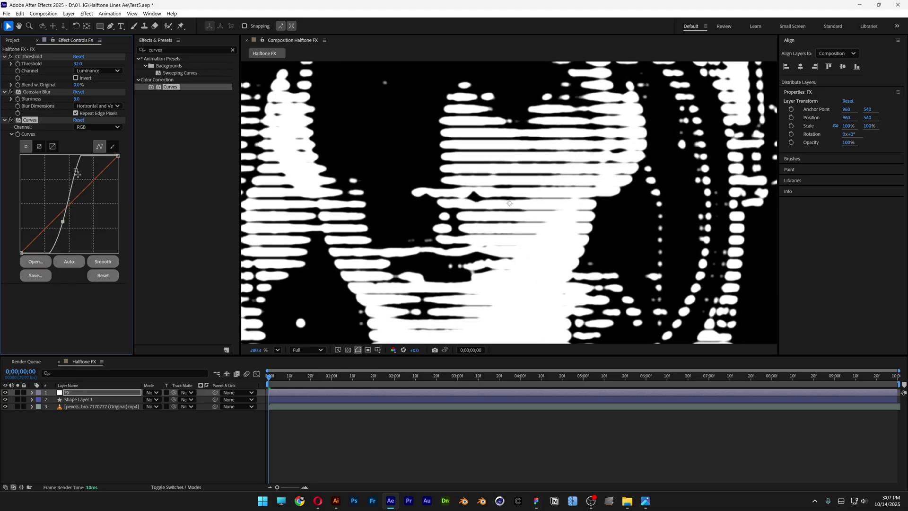
{"action": "left_click_drag", "start_coordinate": [75, 171], "coordinate": [85, 170]}
{"action": "left_click_drag", "start_coordinate": [63, 221], "coordinate": [69, 227]}
{"action": "scroll", "coordinate": [298, 189], "scroll_direction": "down", "scroll_amount": 5}
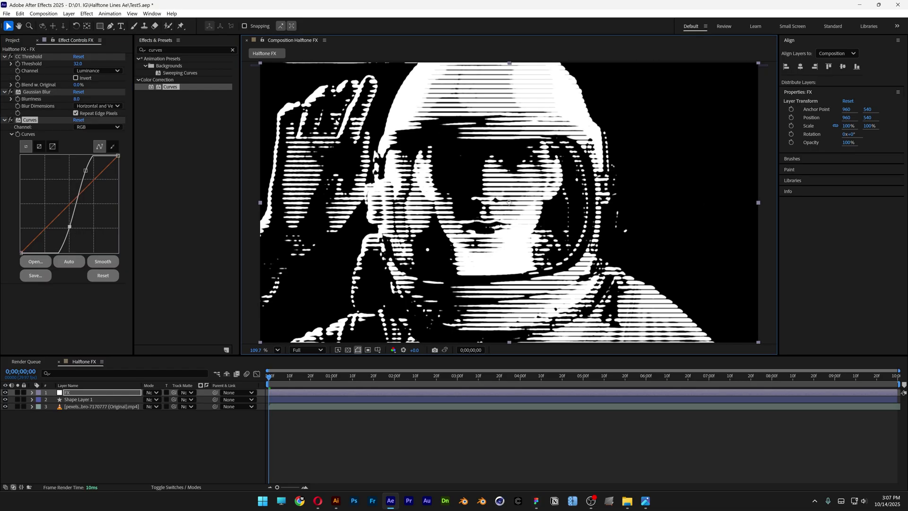
Add a Noise effect below Curves on the FX layer with Amount of Noise 45%, then preview
{"action": "left_click", "coordinate": [189, 49]}
{"action": "type", "text": "noise"}
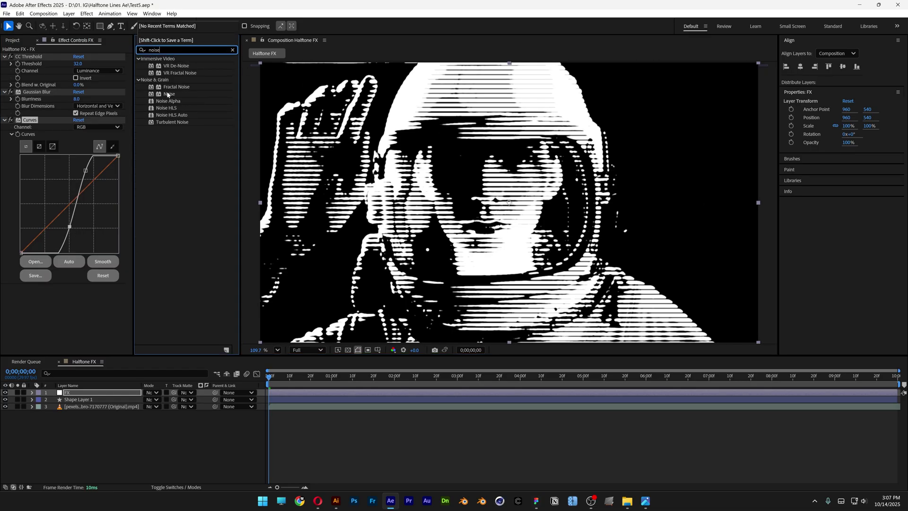
{"action": "left_click_drag", "start_coordinate": [168, 94], "coordinate": [87, 312]}
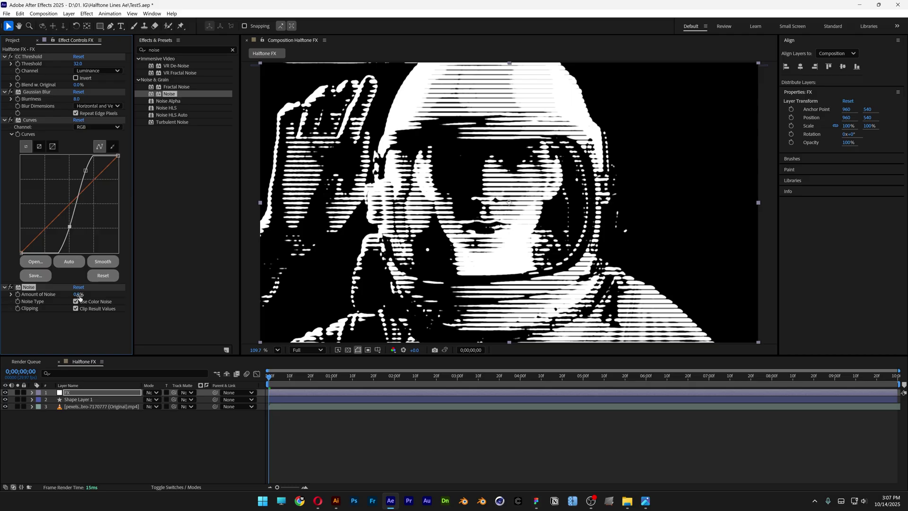
{"action": "left_click", "coordinate": [78, 294]}
{"action": "type", "text": "45"}
{"action": "key", "text": "Return"}
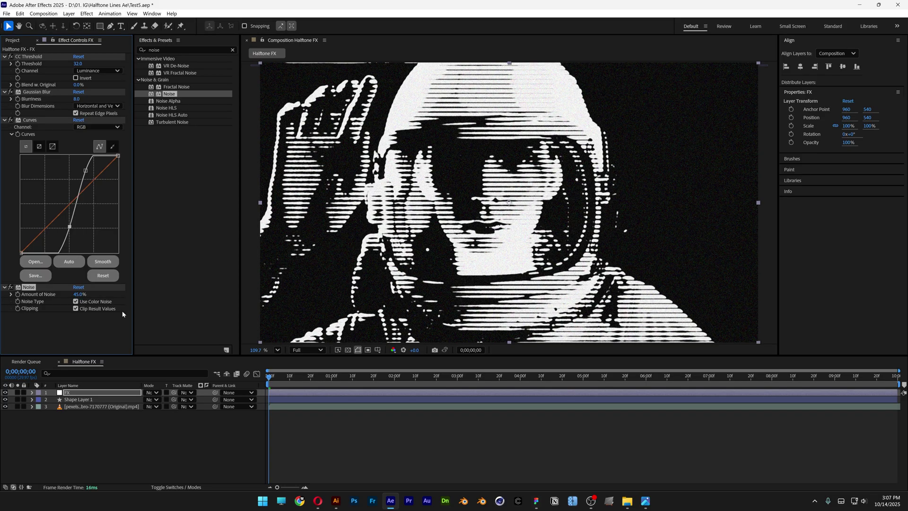
{"action": "left_click", "coordinate": [371, 428]}
{"action": "key", "text": "space"}
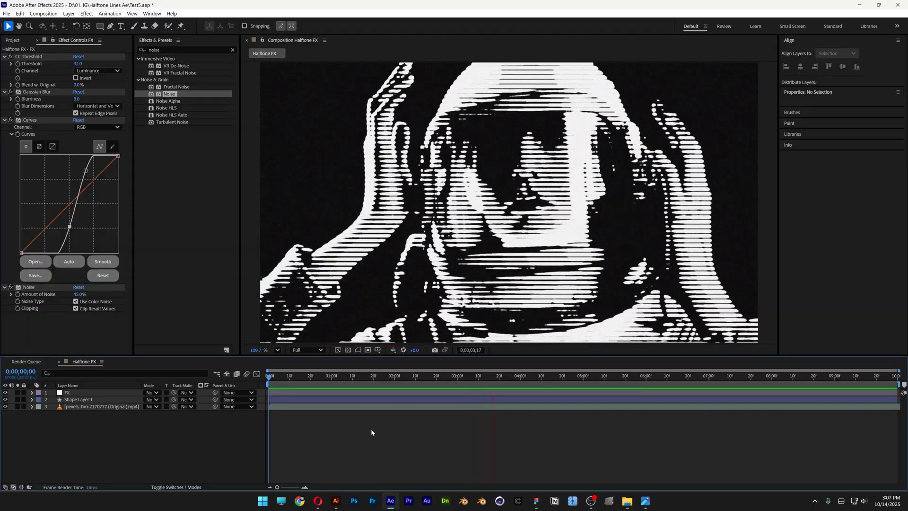
Add a Zig Zag operator to Shape Layer 1's contents, raise its size to 39, and preview
{"action": "key", "text": "space"}
{"action": "left_click", "coordinate": [94, 399]}
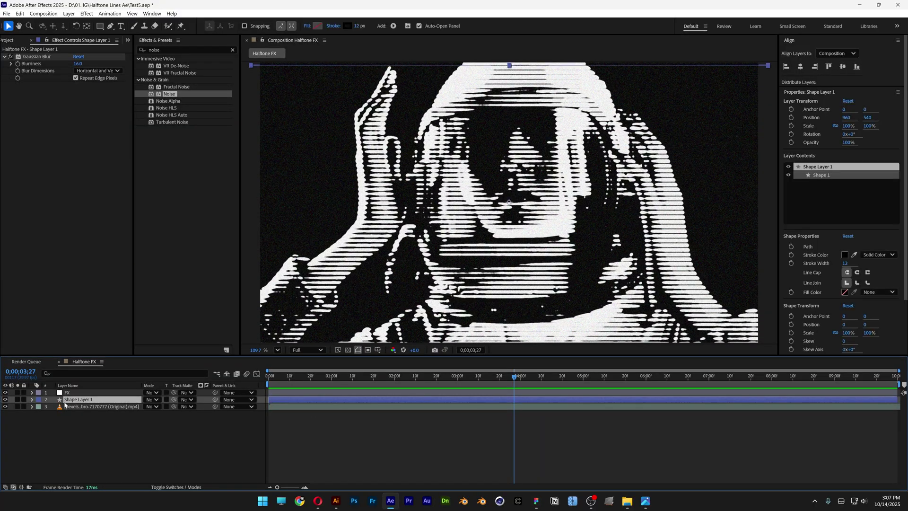
{"action": "left_click", "coordinate": [31, 400]}
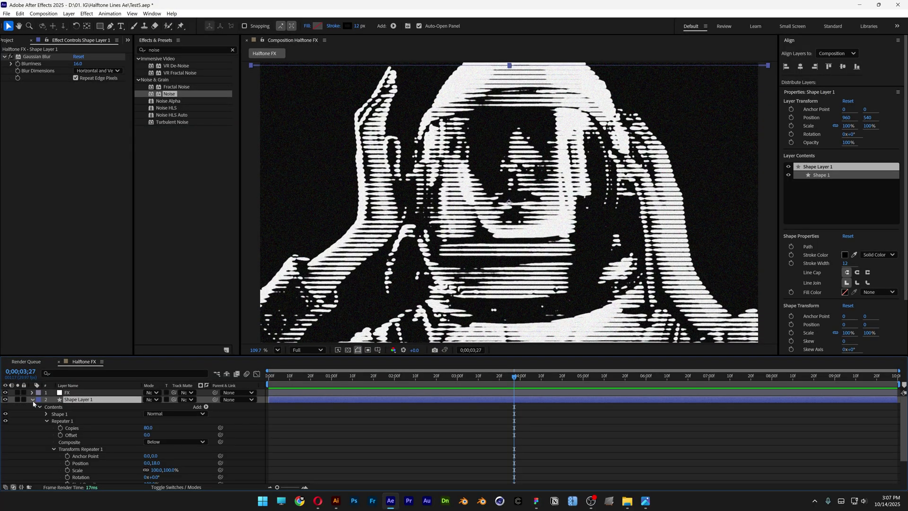
{"action": "left_click", "coordinate": [205, 407]}
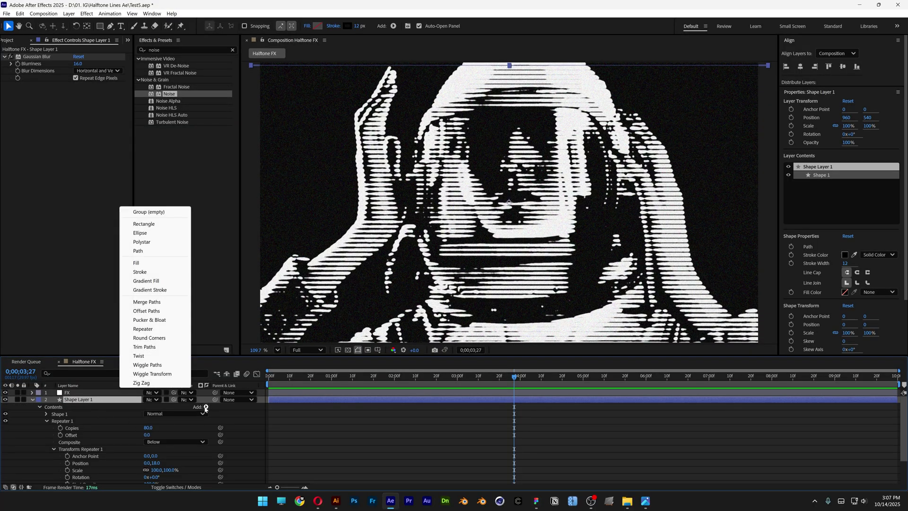
{"action": "left_click", "coordinate": [142, 383]}
{"action": "left_click", "coordinate": [46, 420]}
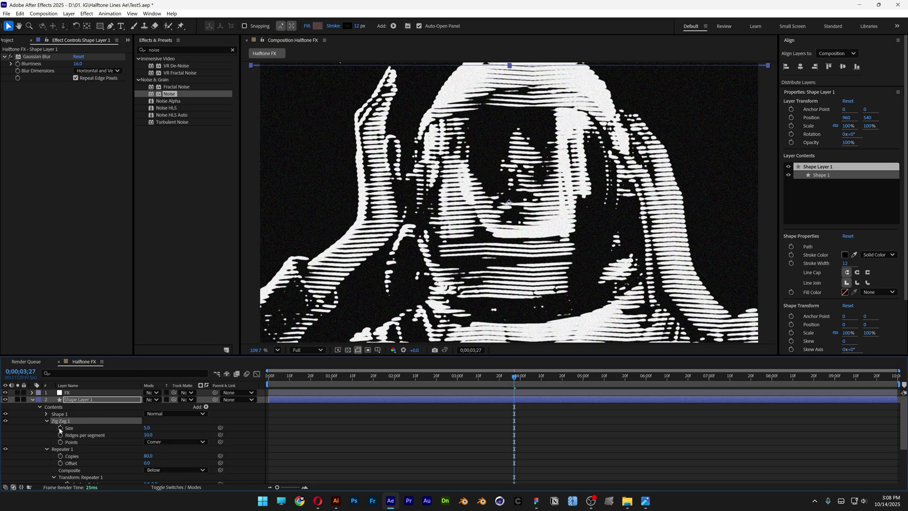
{"action": "left_click_drag", "start_coordinate": [147, 429], "coordinate": [158, 429]}
{"action": "key", "text": "space"}
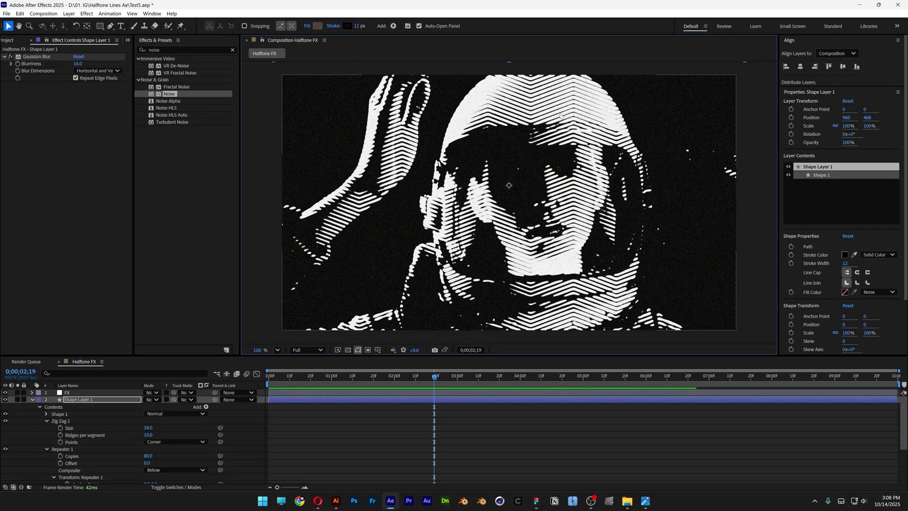
Switch the Zig Zag points to Smooth, reduce Size to 19, and preview the waves
{"action": "left_click", "coordinate": [163, 441]}
{"action": "left_click", "coordinate": [166, 459]}
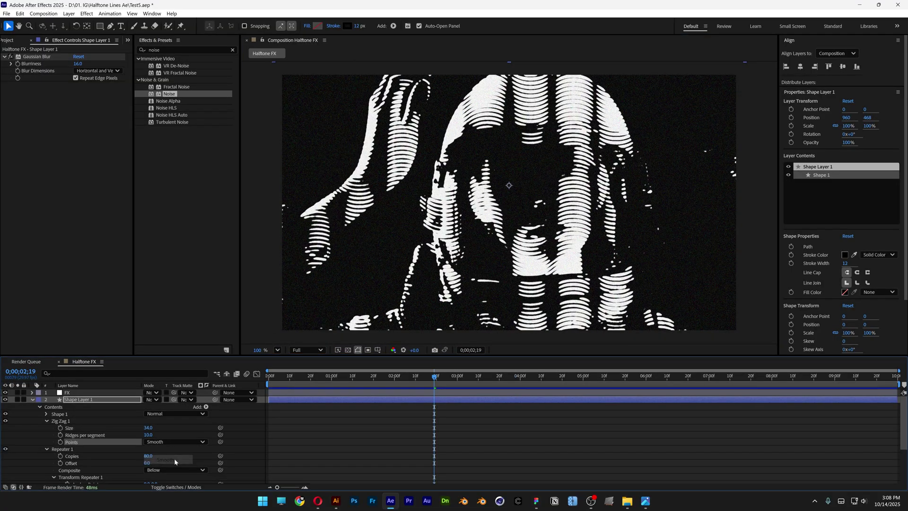
{"action": "left_click", "coordinate": [75, 427]}
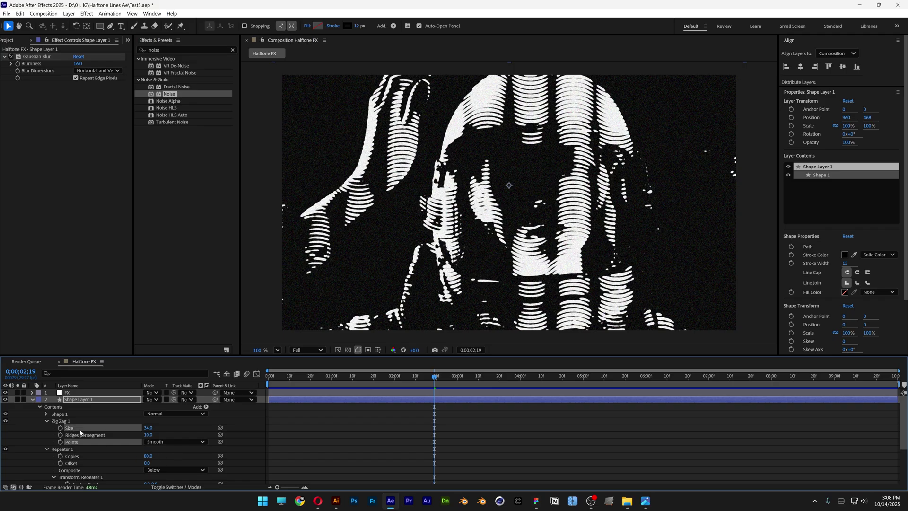
{"action": "left_click_drag", "start_coordinate": [148, 428], "coordinate": [144, 428]}
{"action": "left_click", "coordinate": [424, 434]}
{"action": "key", "text": "space"}
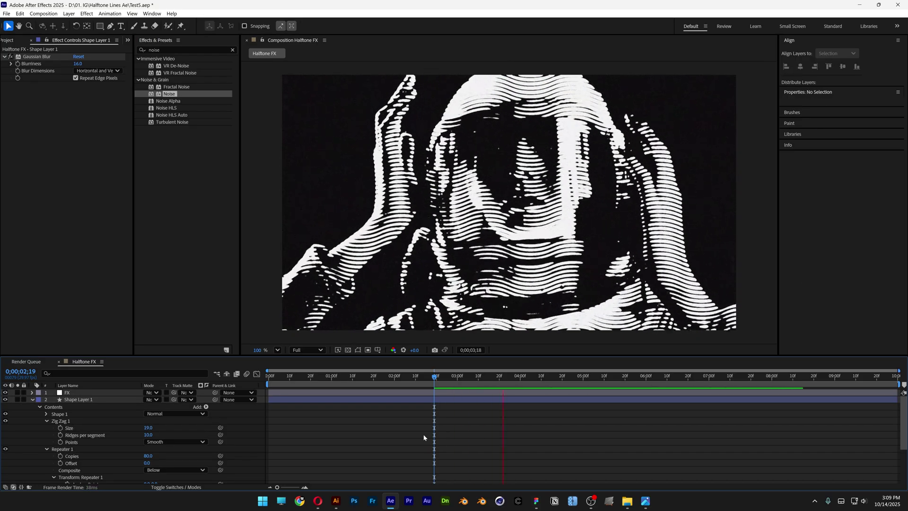